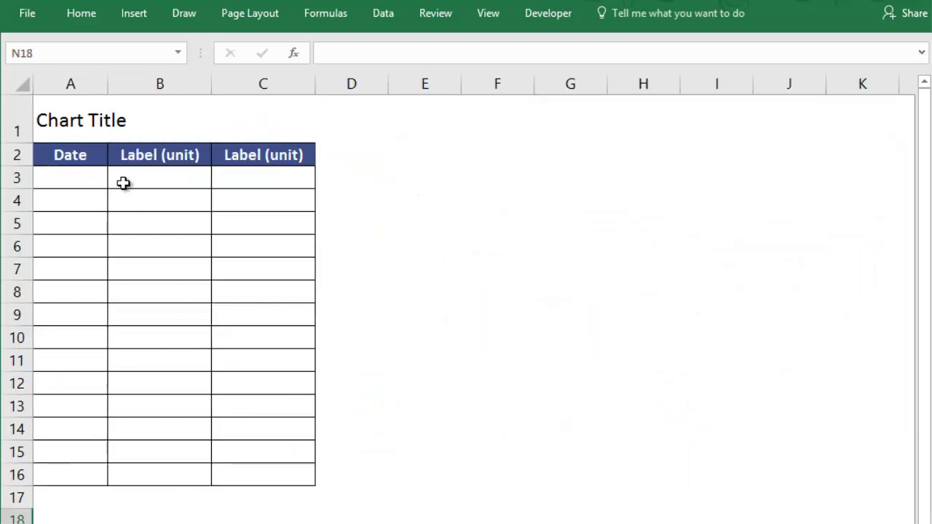
Step: Enter 'Temperature Data for Seattle (March 2017)' as the title in cell A1
click(83, 124)
text(Temperature Da)
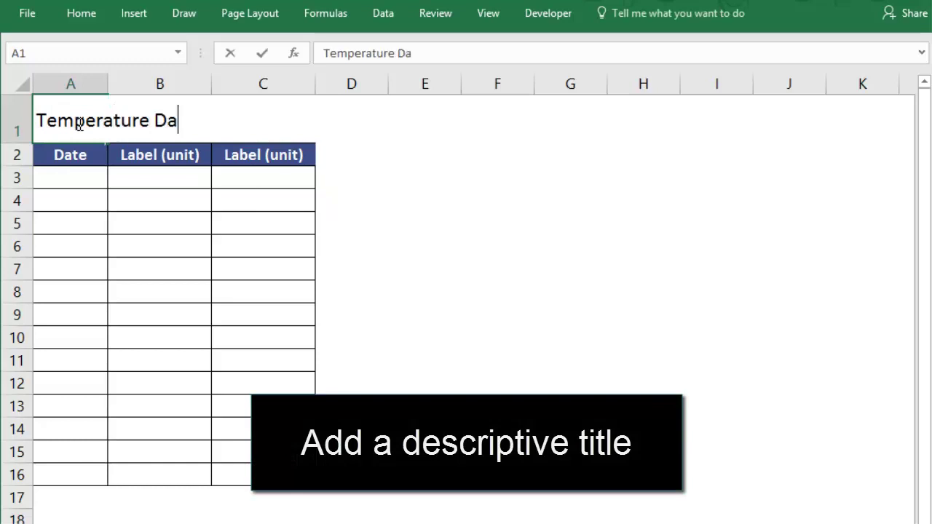
text(ta for Seattle)
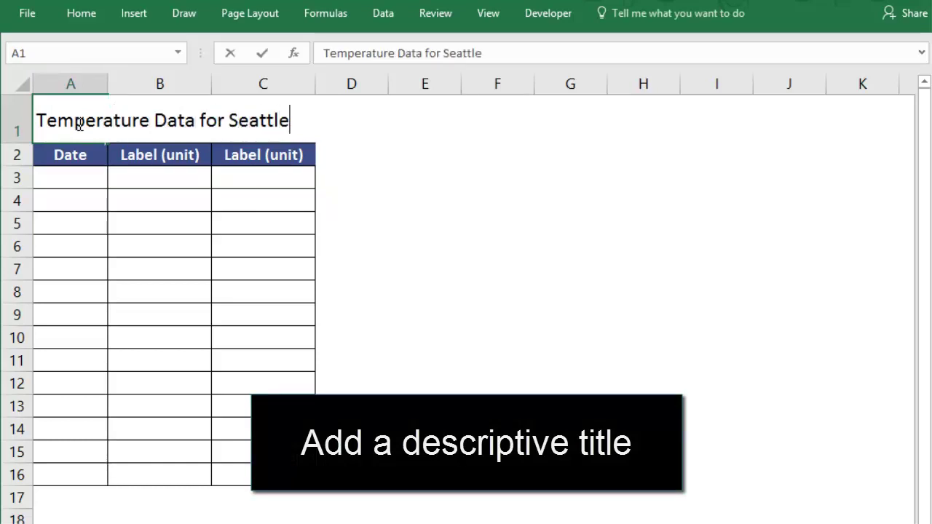
text( (March 2017))
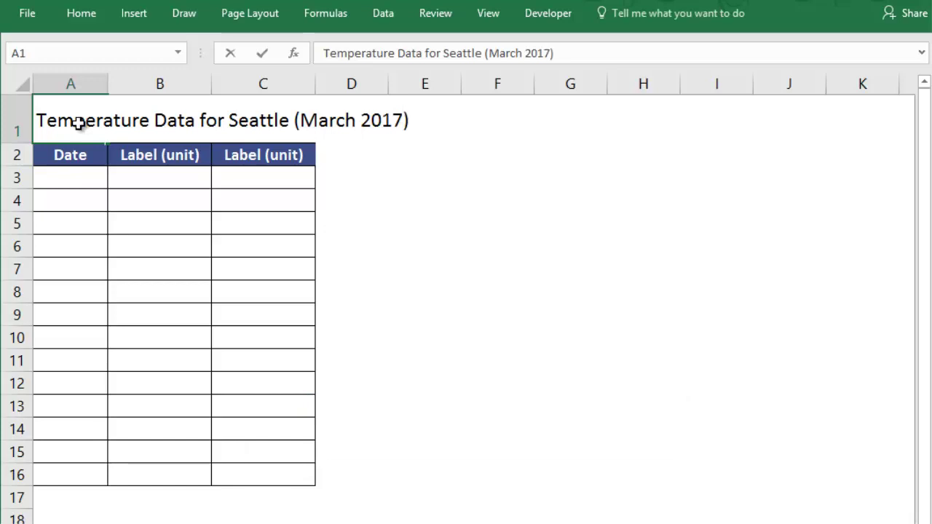
key(Return)
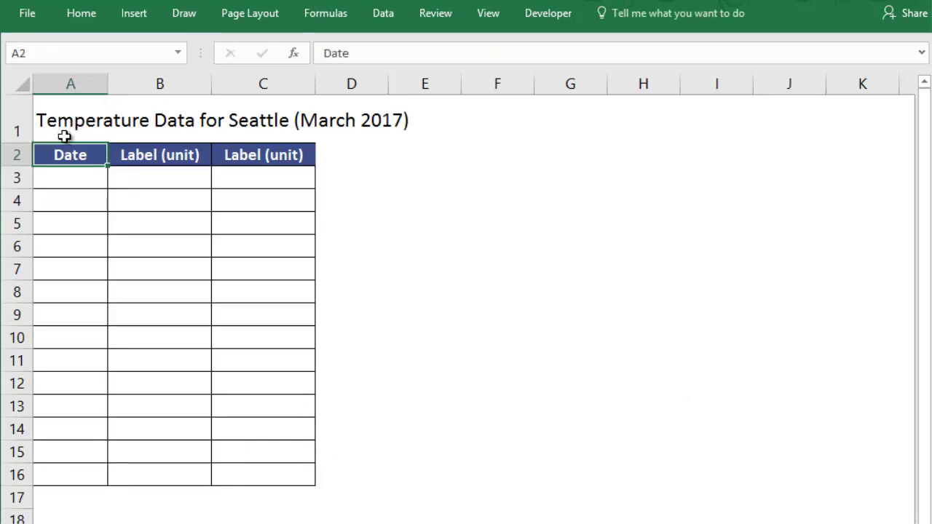
Step: Enter 3/1/2017 and 3/2/2017 in A3:A4 and extend the date series to 3/14/2017
click(63, 177)
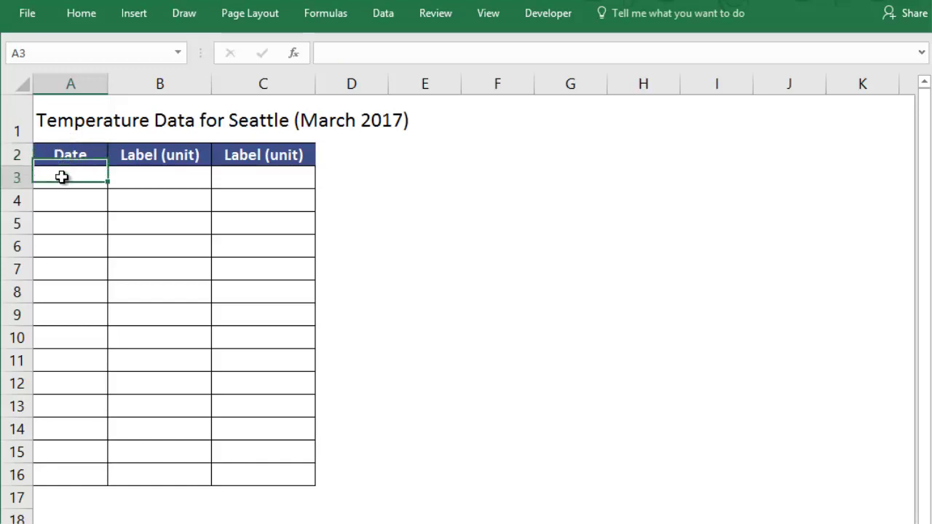
text(3/1/2017)
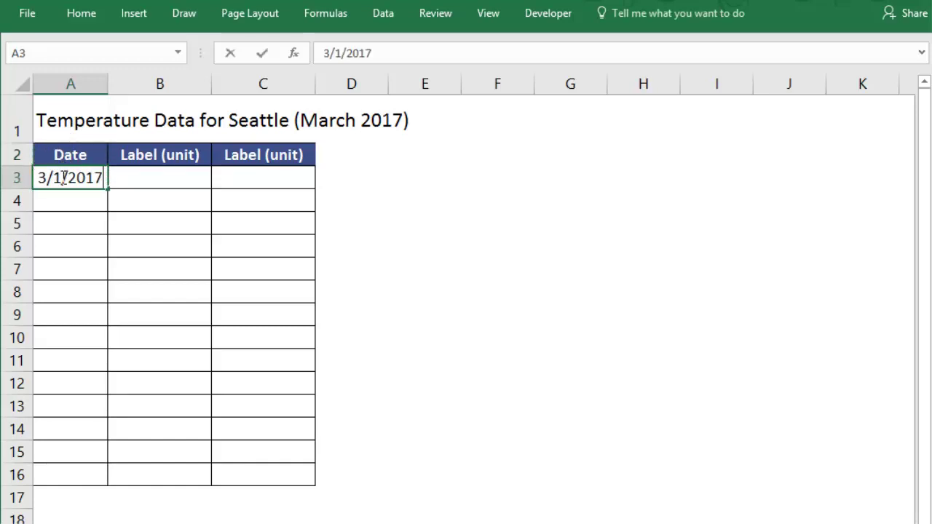
click(69, 198)
text(3/2)
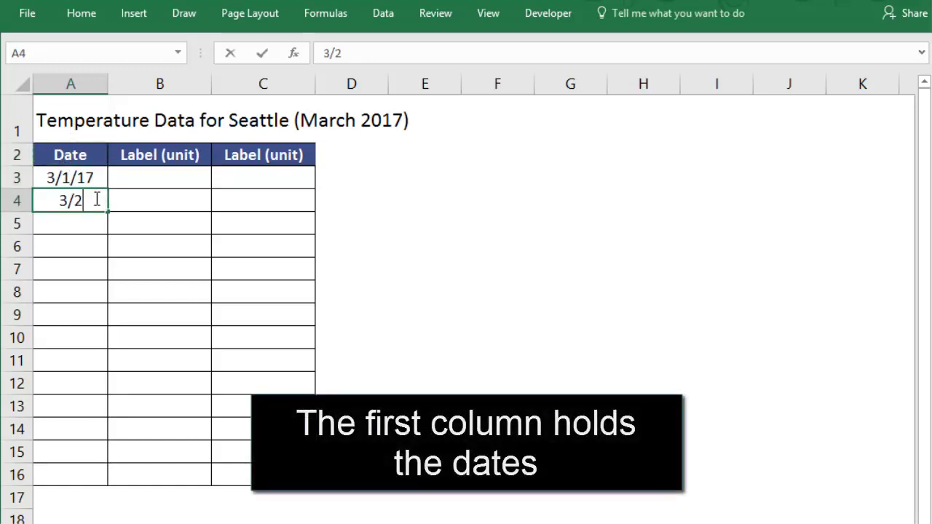
text(/2017)
key(Return)
drag(95, 181, 108, 483)
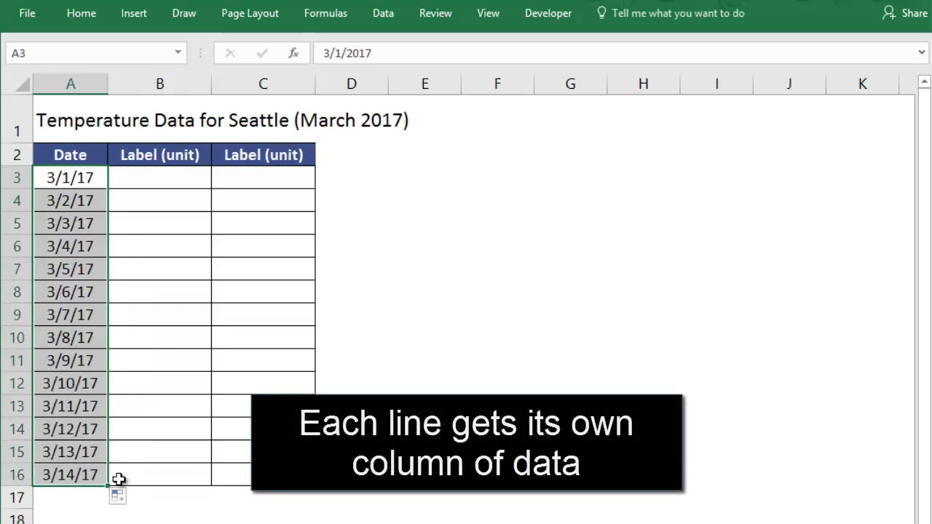
Step: Rename the column headers in B2:C2 to 'High (°F)' and 'Low (°F)'
click(164, 151)
text(High)
key(Tab)
text(Low)
click(207, 151)
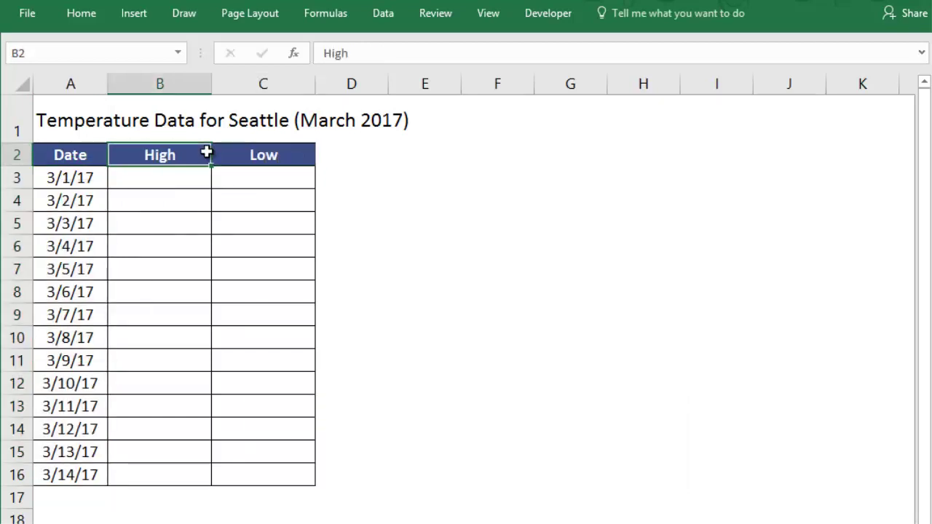
click(410, 54)
text((°F))
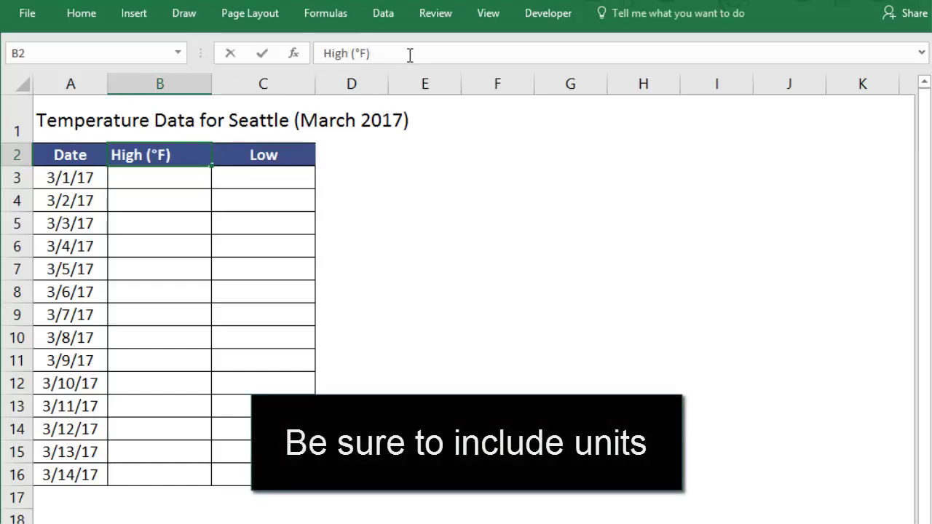
key(Tab)
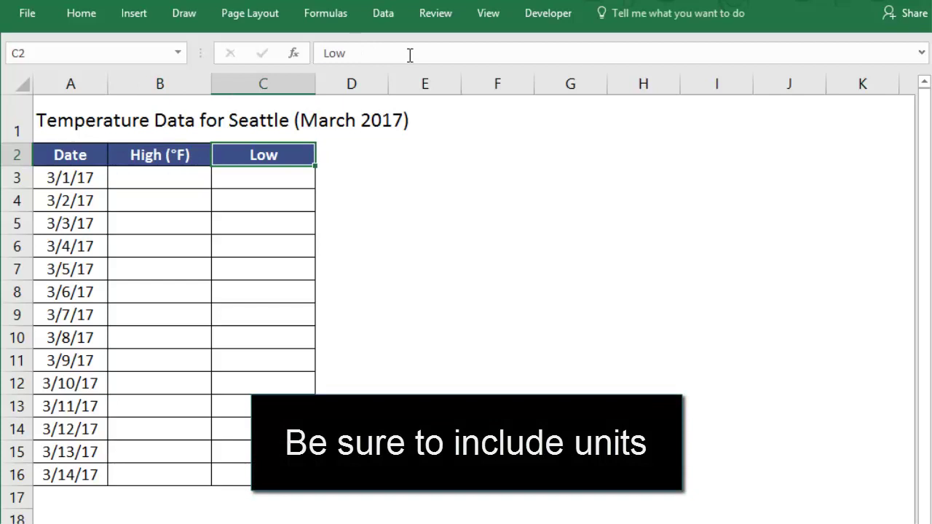
click(410, 54)
text((°F))
key(Return)
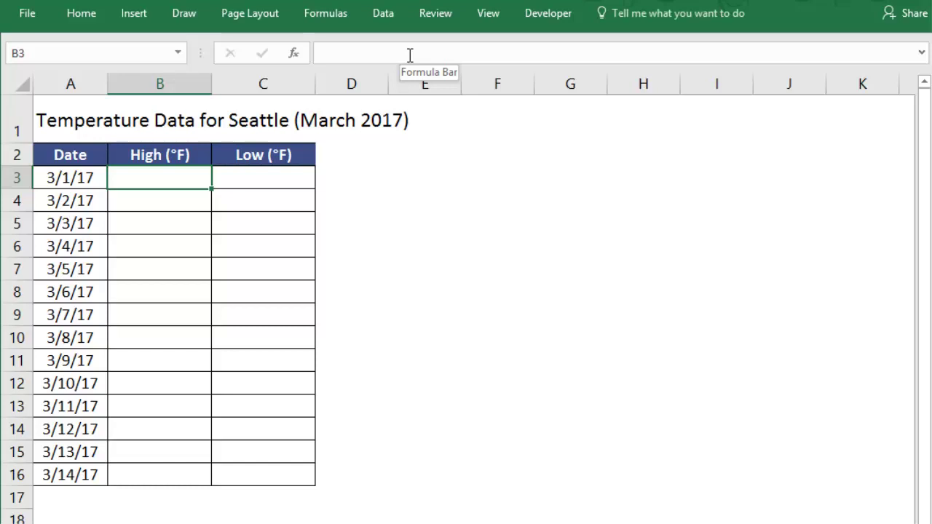
Step: Paste the daily high temperatures into B3 and the lows into C3, then select A2:C16
key(ctrl+v)
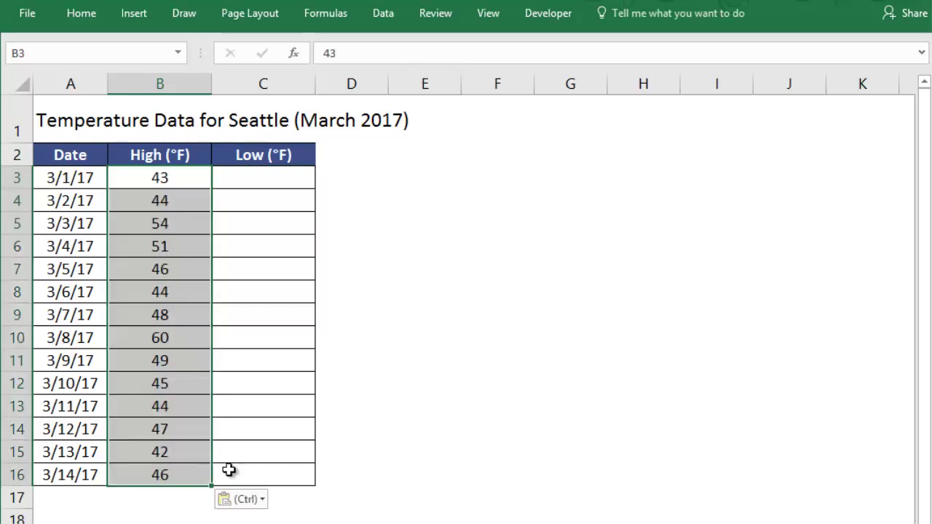
click(290, 177)
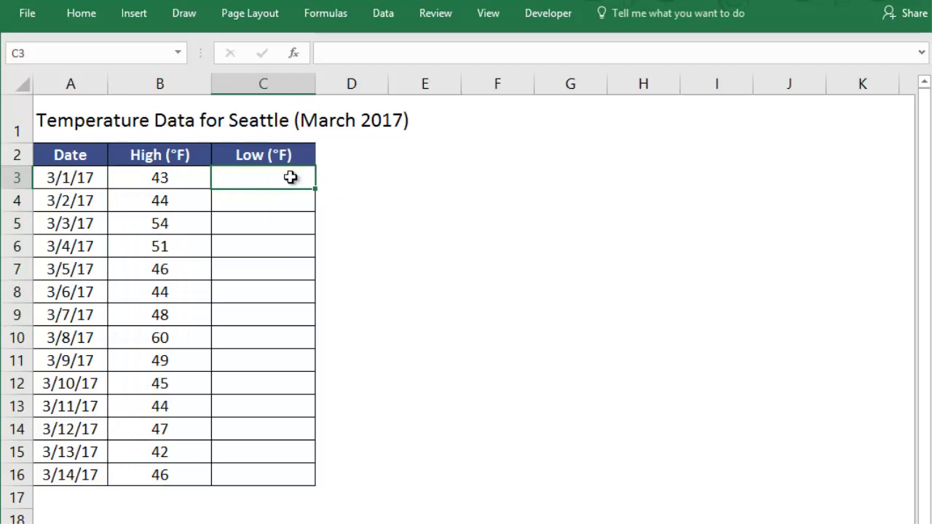
key(ctrl+v)
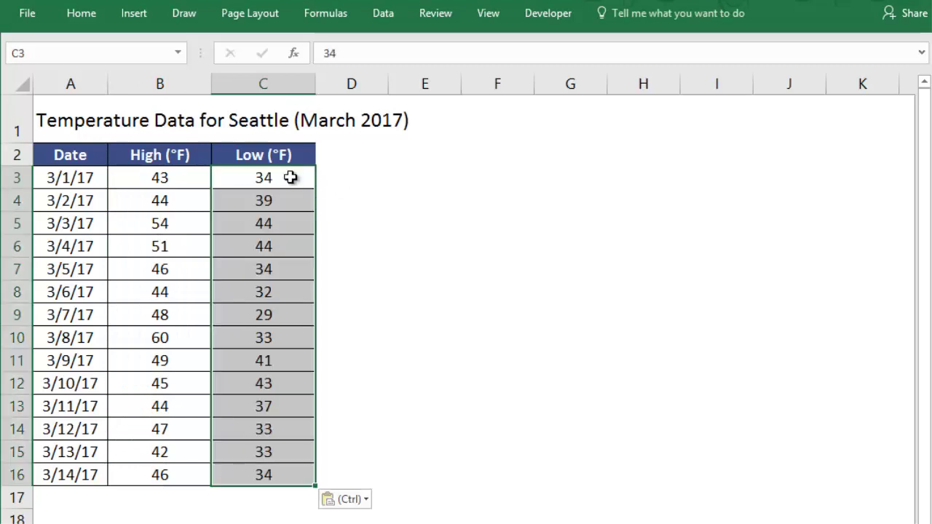
click(291, 177)
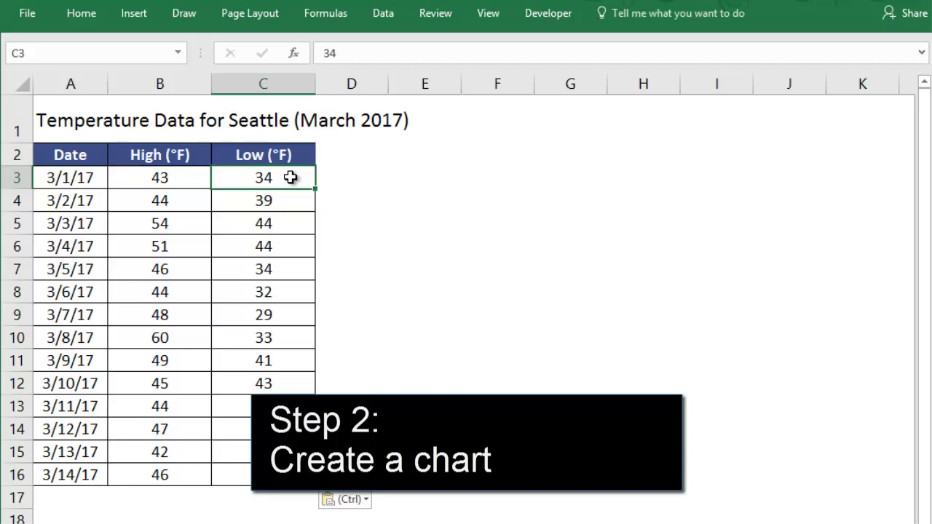
drag(71, 155, 267, 474)
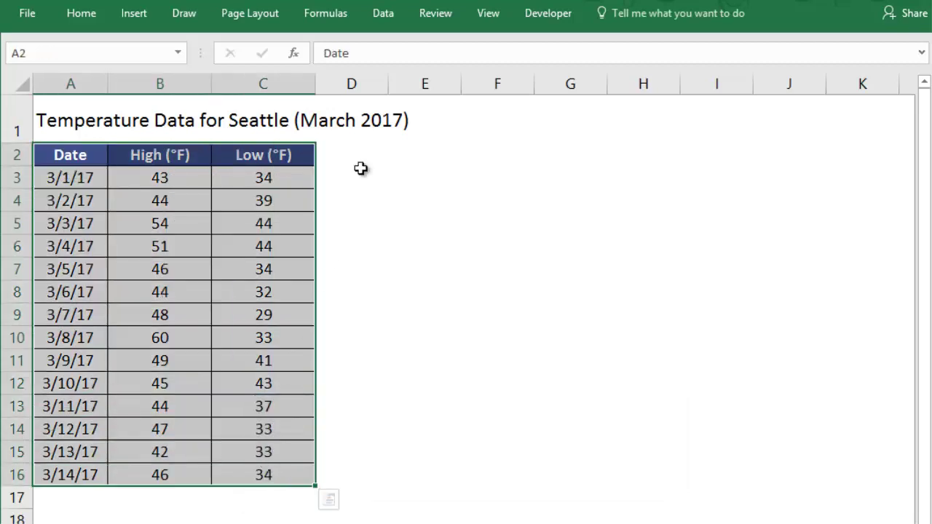
Step: Insert a Line with Markers chart from the selected date, High and Low data
click(131, 14)
click(368, 59)
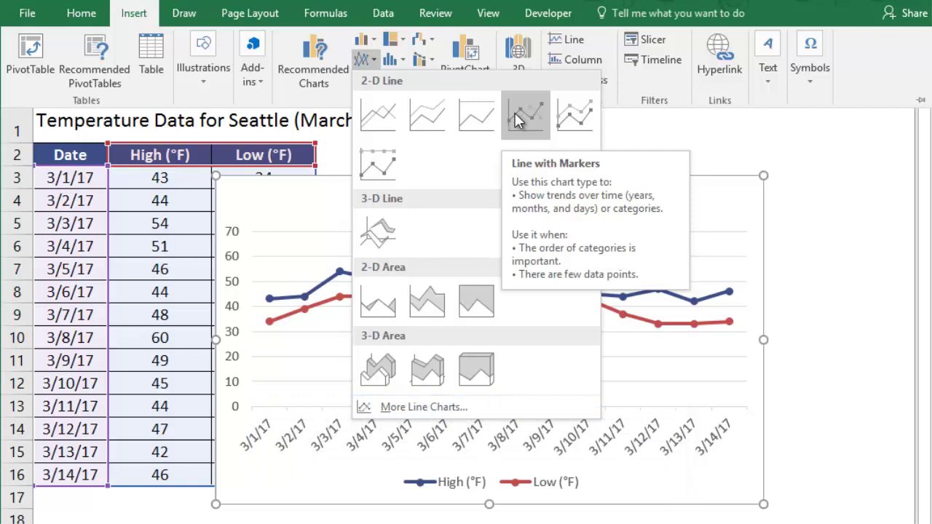
click(515, 113)
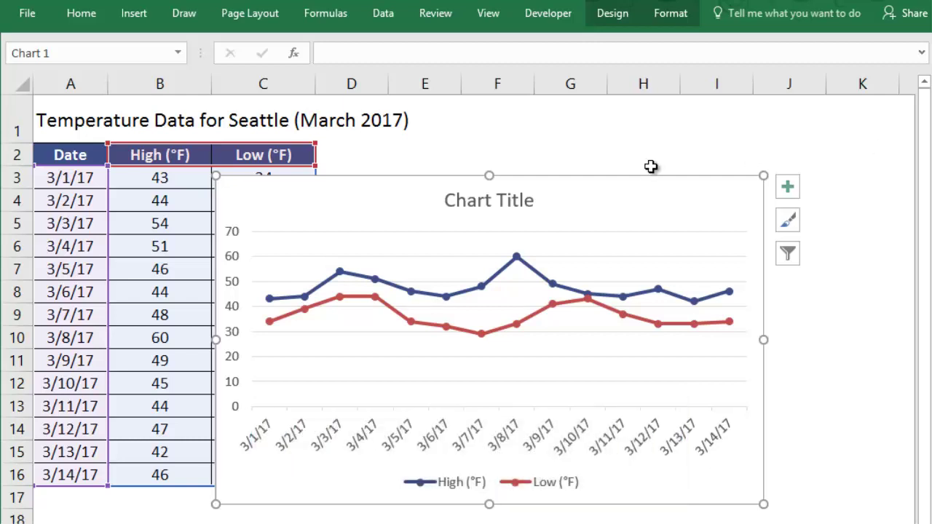
Step: Link the chart title to cell A1 with the formula =A1
click(504, 202)
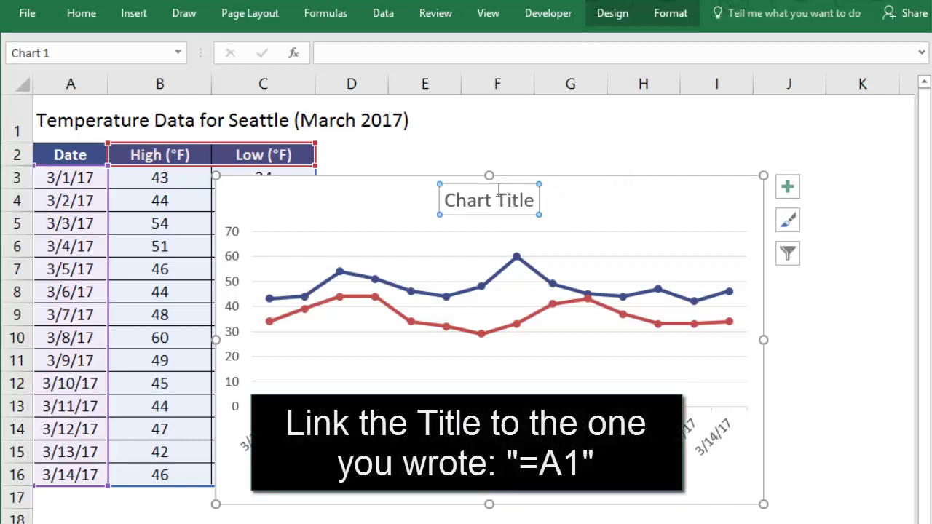
click(492, 51)
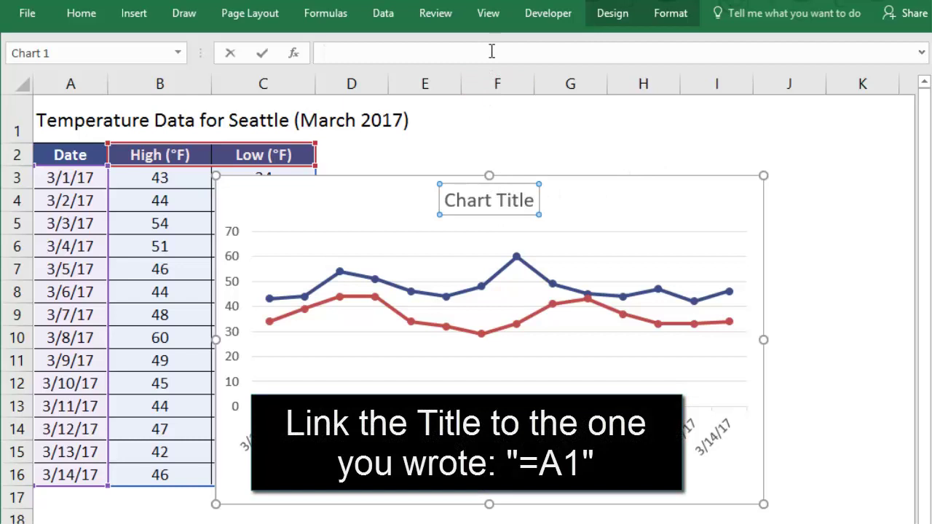
text(=)
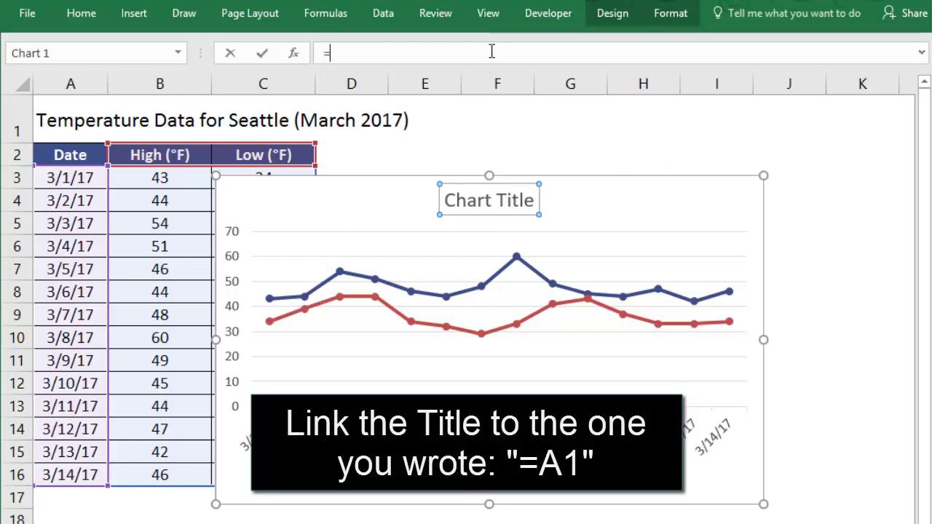
click(73, 121)
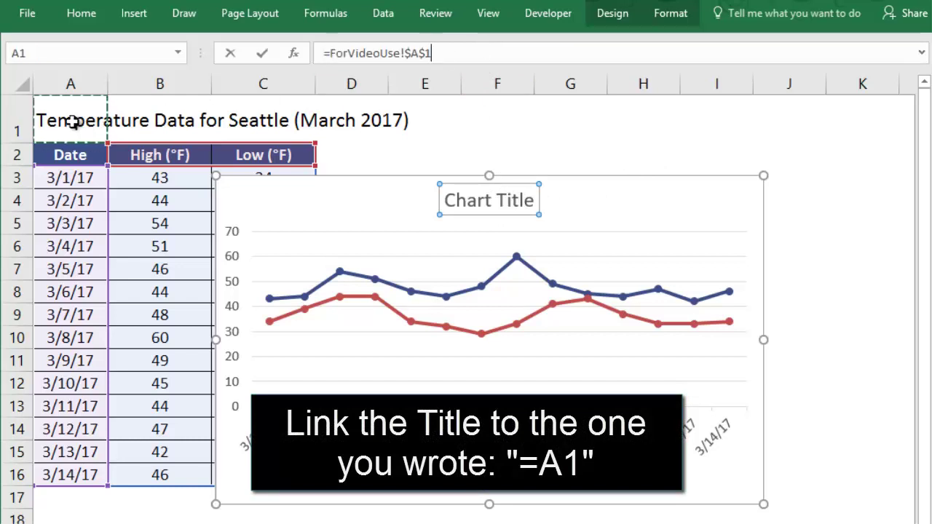
key(Return)
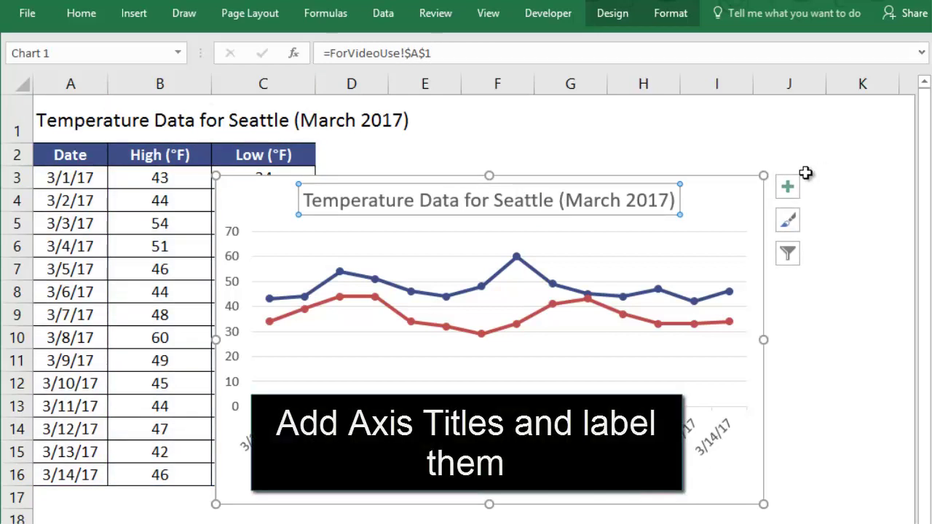
Step: Add axis titles and link the horizontal axis title to cell A2 so it reads Date
click(791, 189)
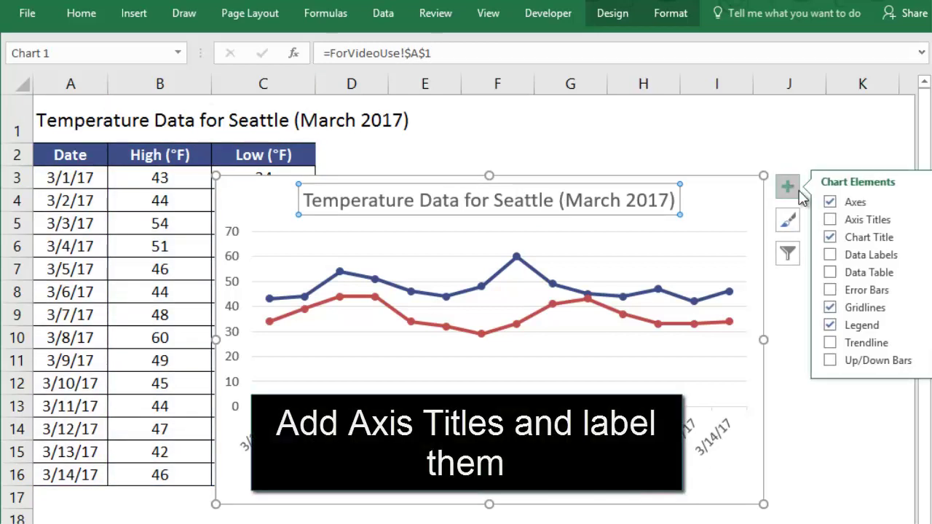
click(830, 220)
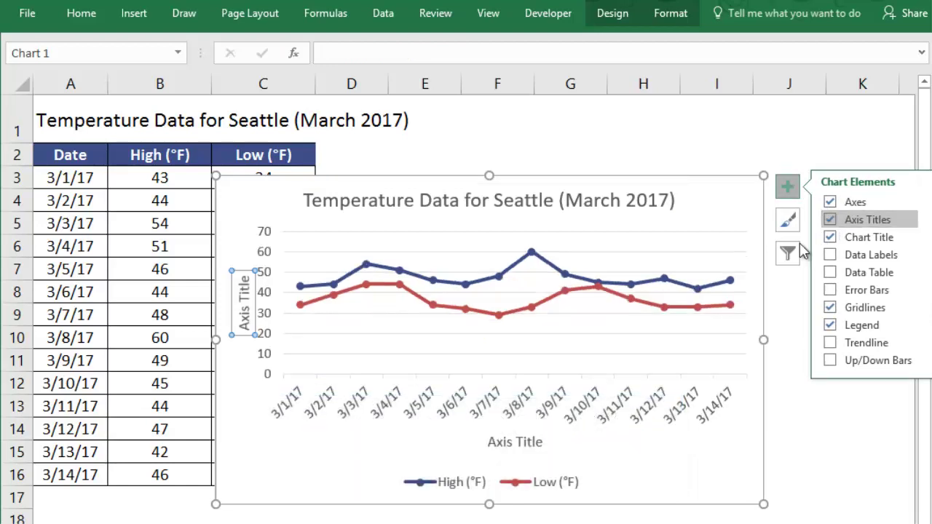
click(518, 447)
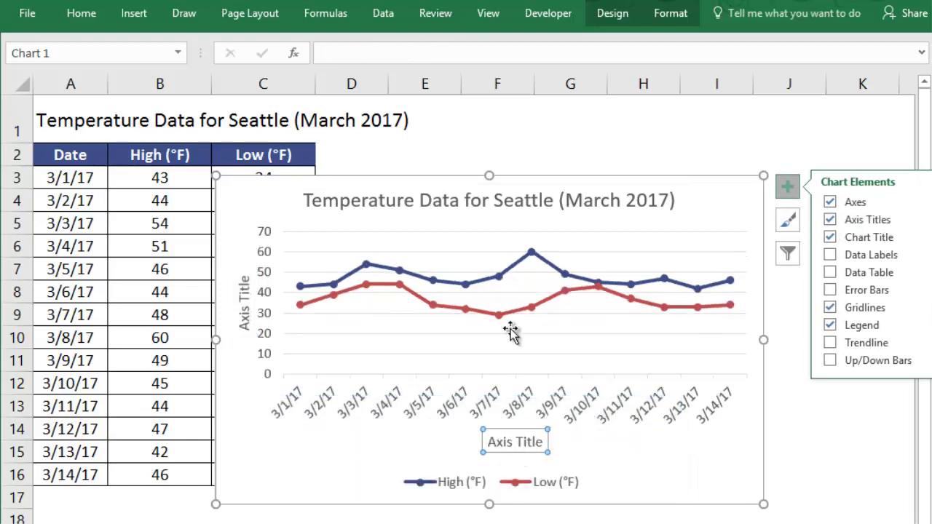
click(492, 53)
text(=)
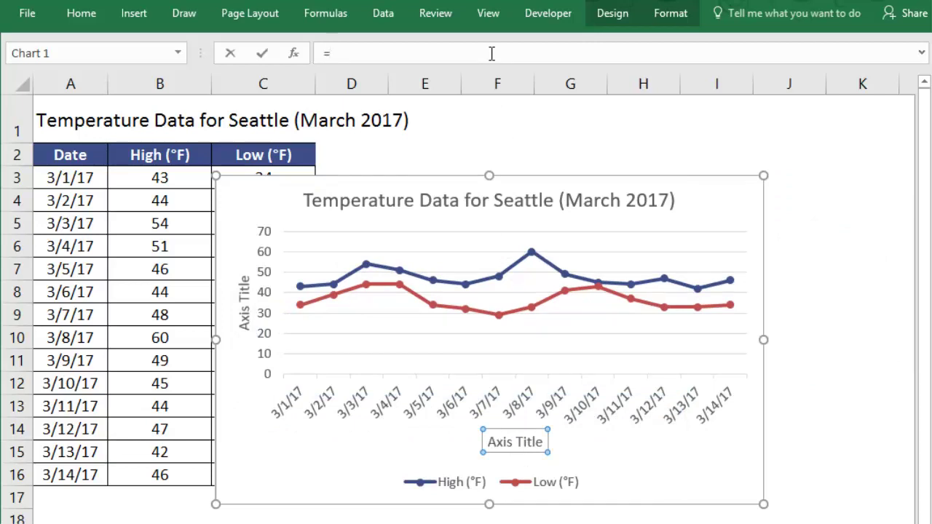
click(72, 157)
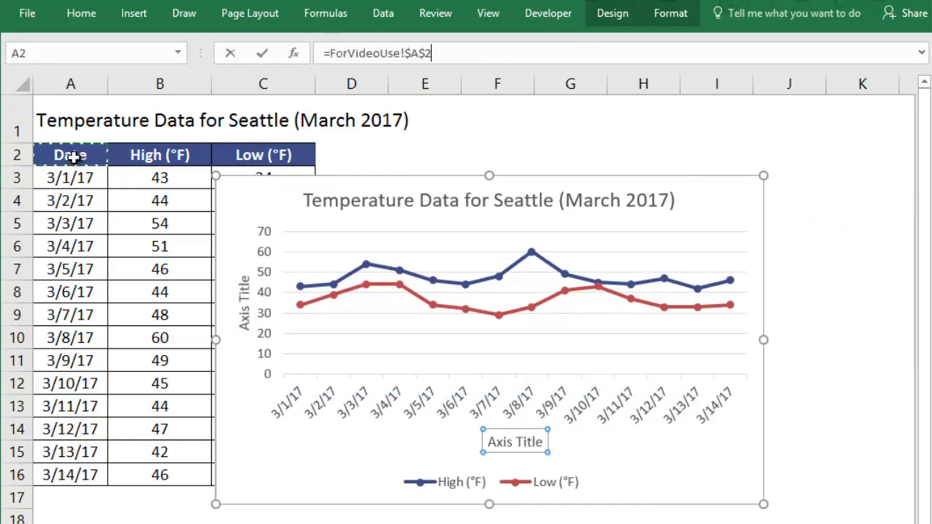
key(Return)
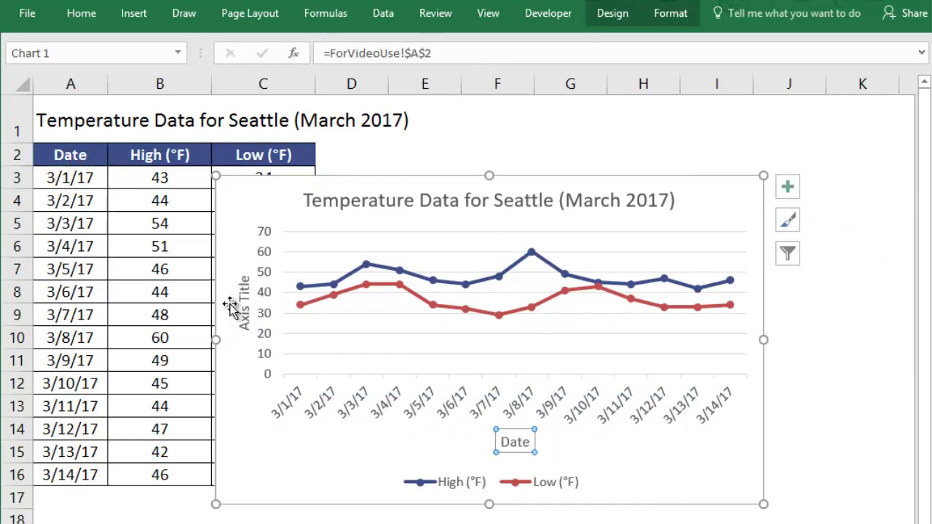
Step: Set the vertical axis title to 'Temperature (°F)'
click(242, 312)
click(406, 50)
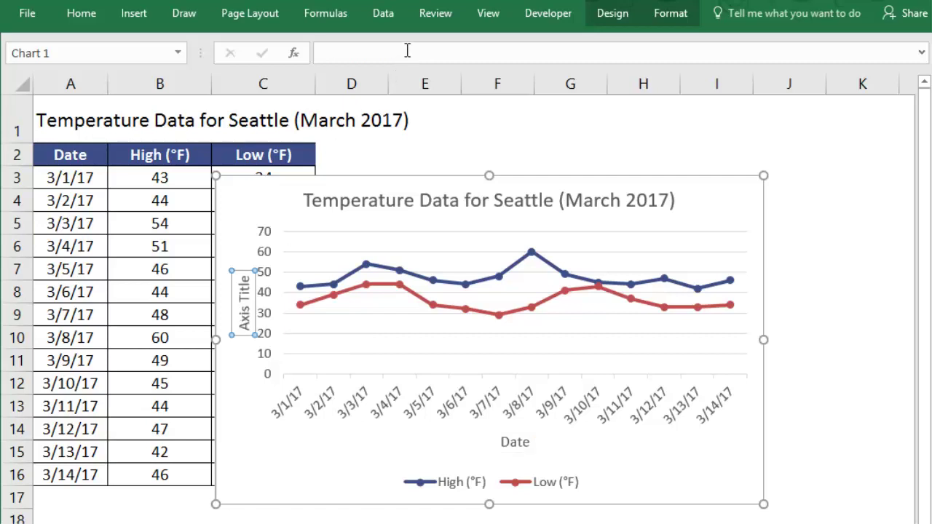
text(Tem)
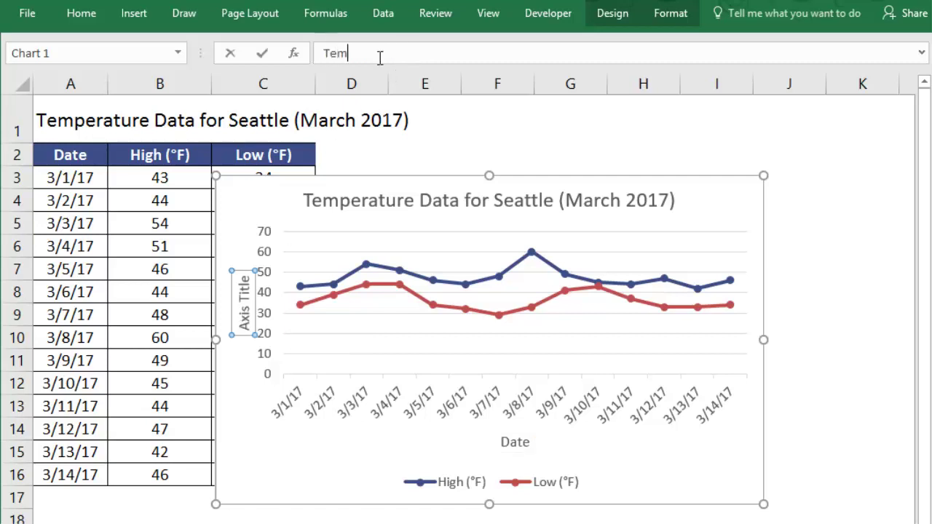
text(perature (°F))
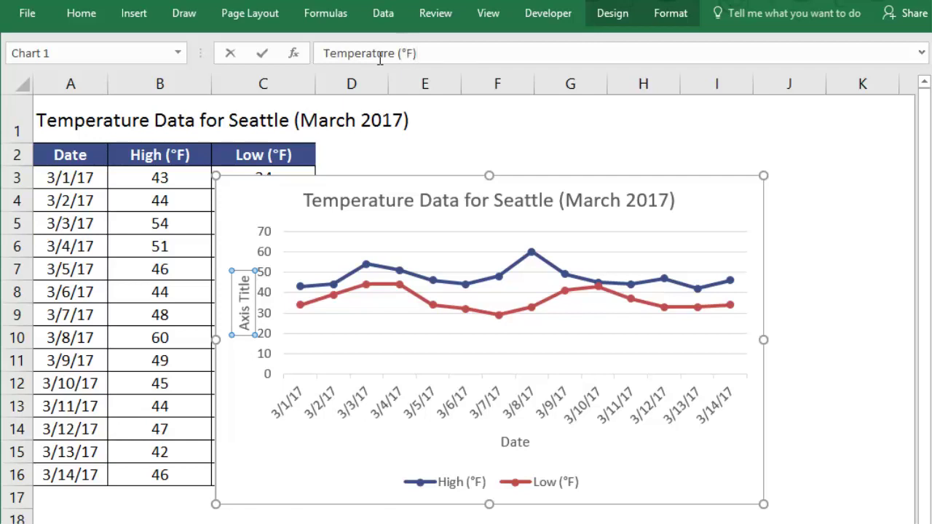
key(Return)
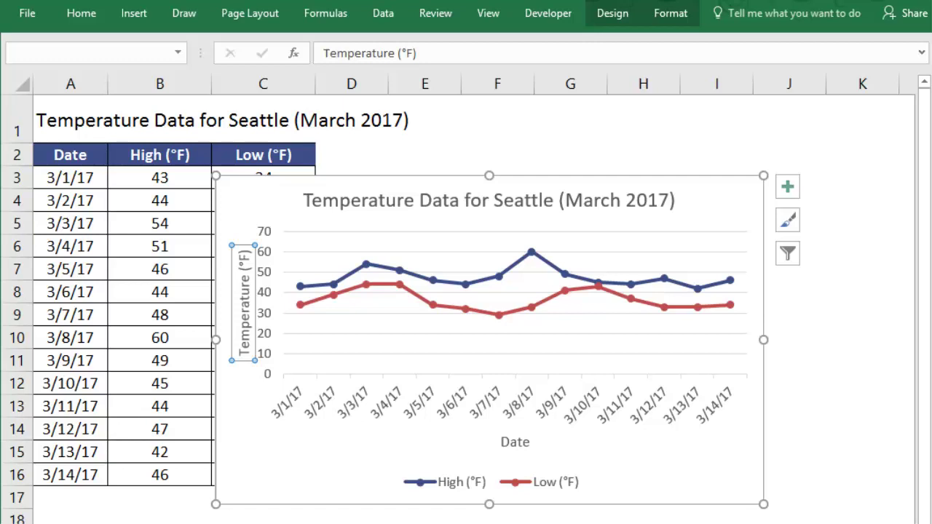
key(Escape)
key(Escape)
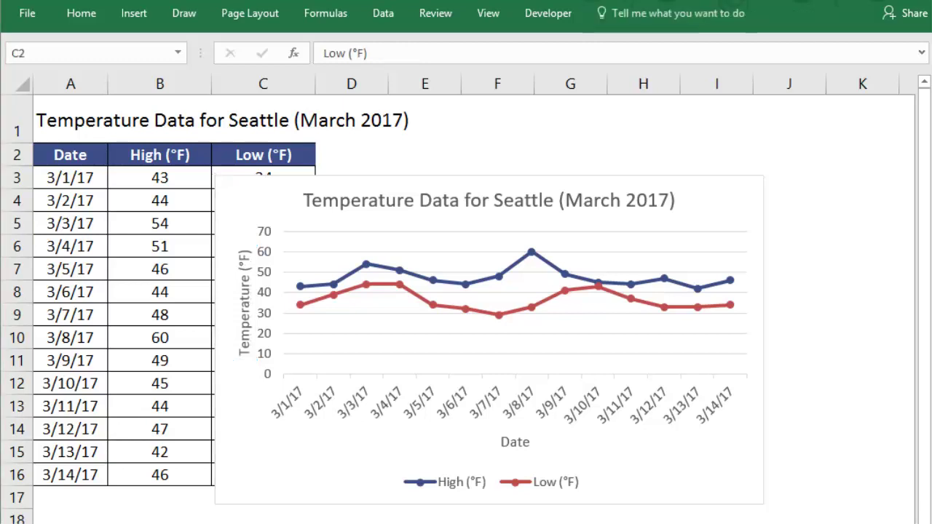
double_click(265, 270)
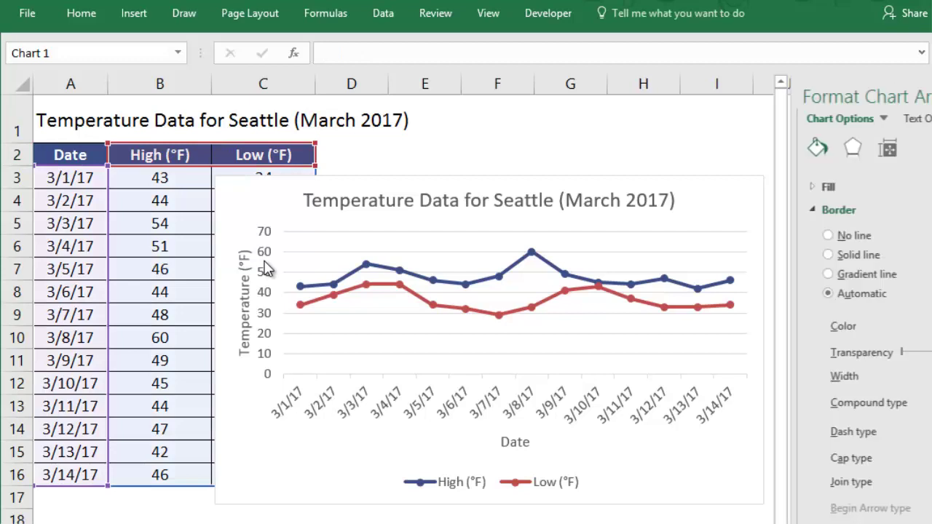
Step: Set the vertical axis Minimum bound to 25 in the Format Axis pane
click(265, 269)
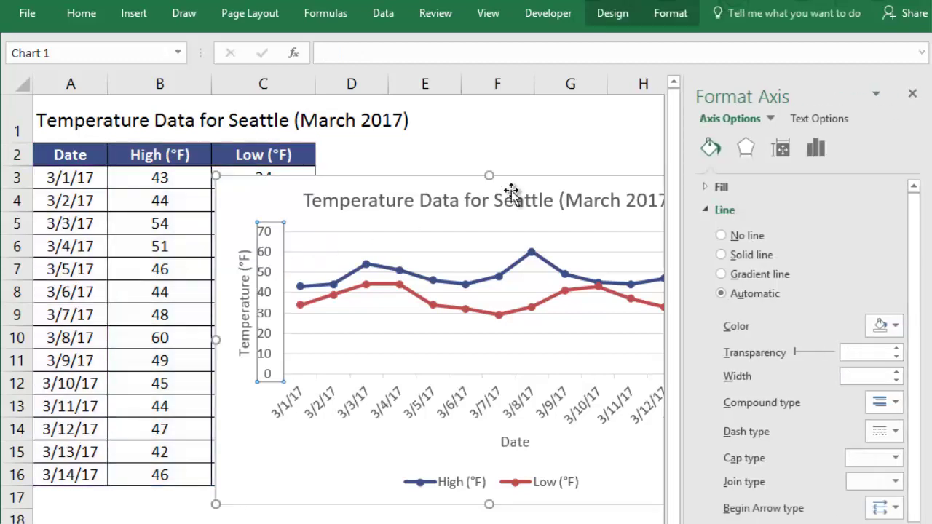
click(811, 150)
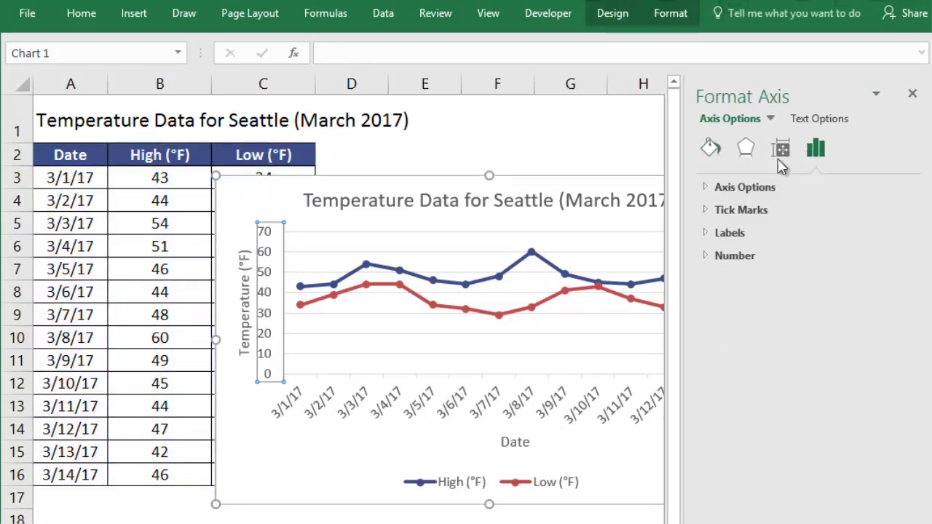
click(713, 187)
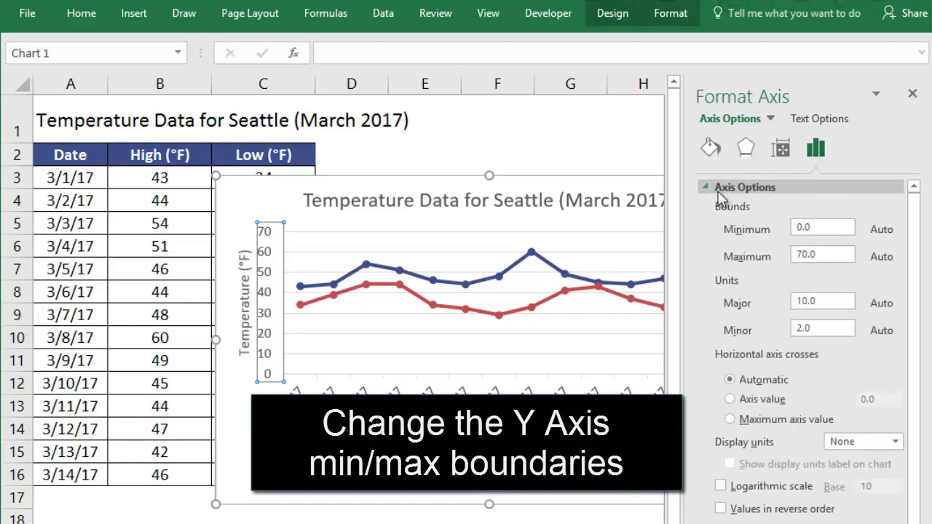
click(815, 229)
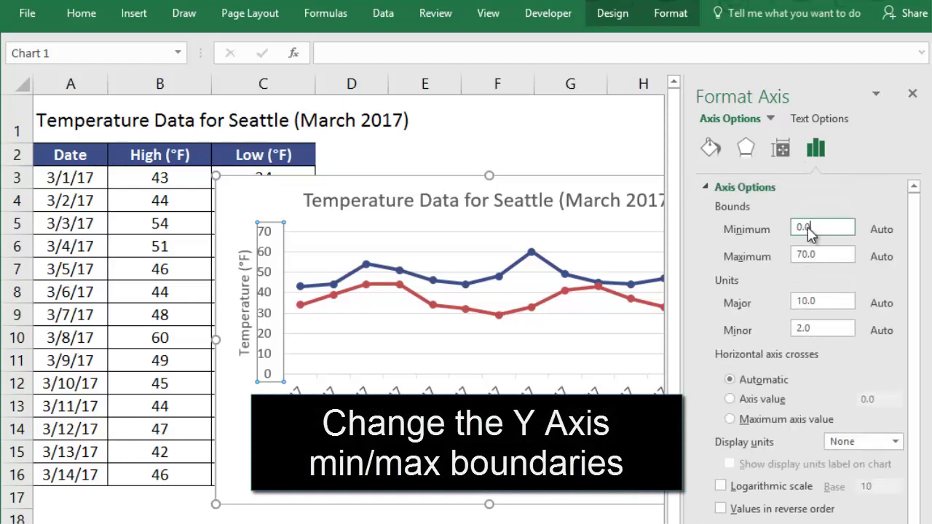
text(25)
key(Return)
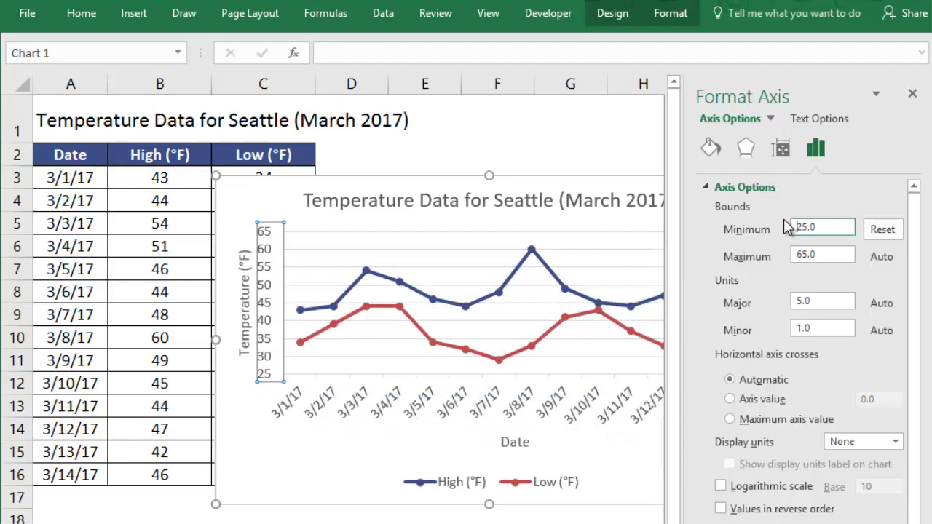
click(913, 94)
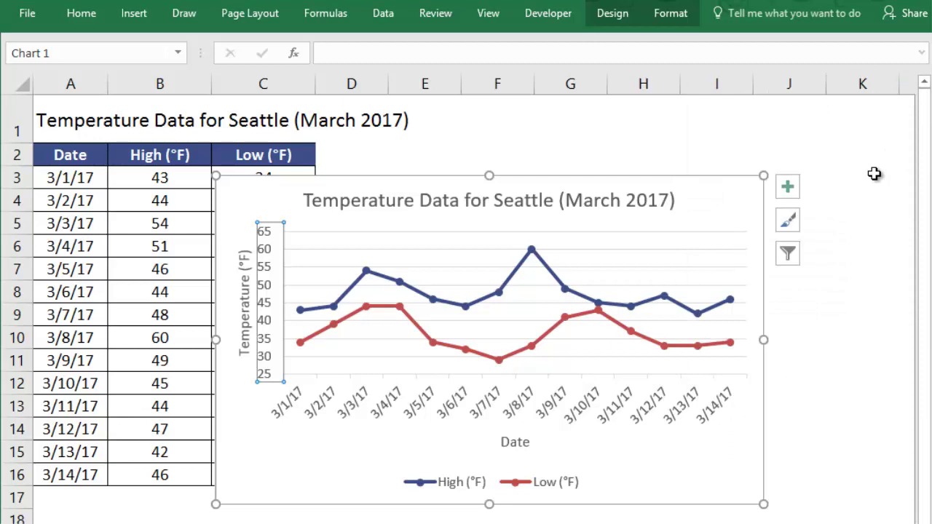
key(Escape)
key(Escape)
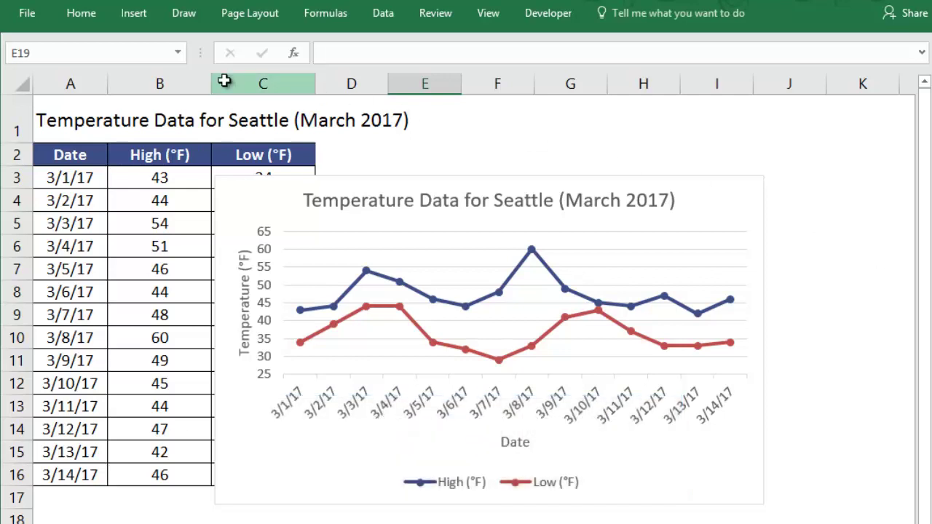
Step: Insert a new column C headed 'Average (°F)' and paste the daily averages into C3:C16
click(225, 81)
right_click(226, 80)
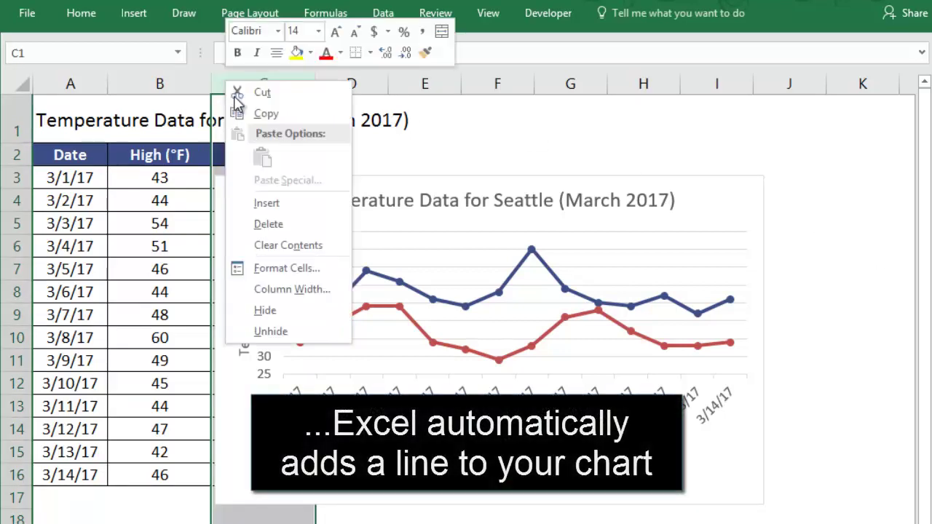
click(265, 203)
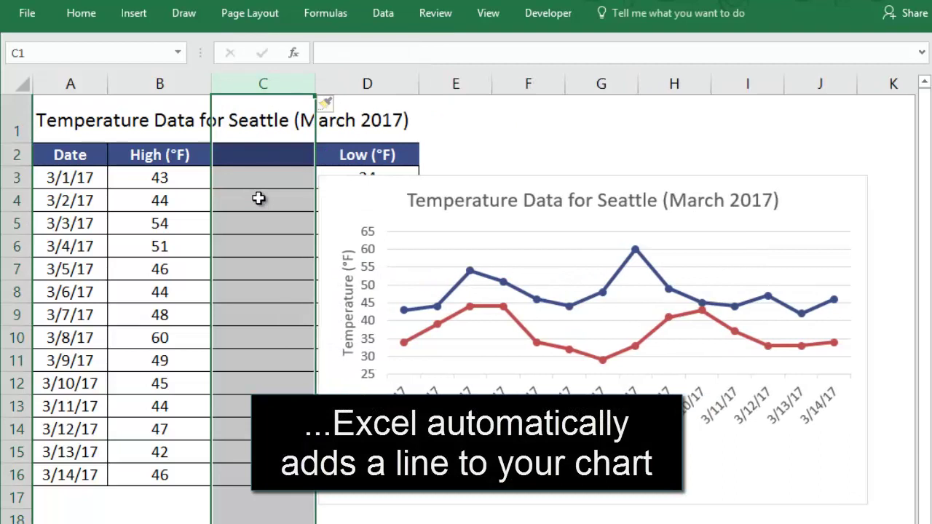
click(267, 160)
text(Ave)
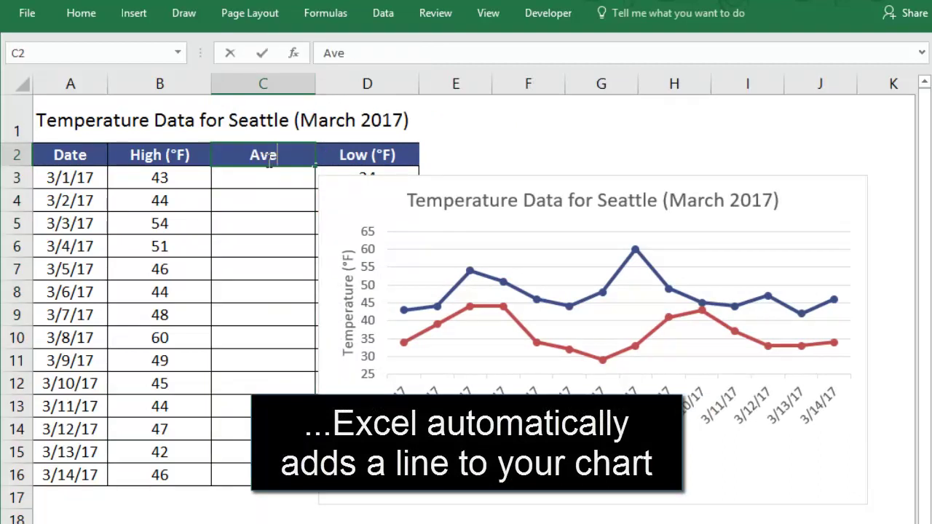
text(rage (°F))
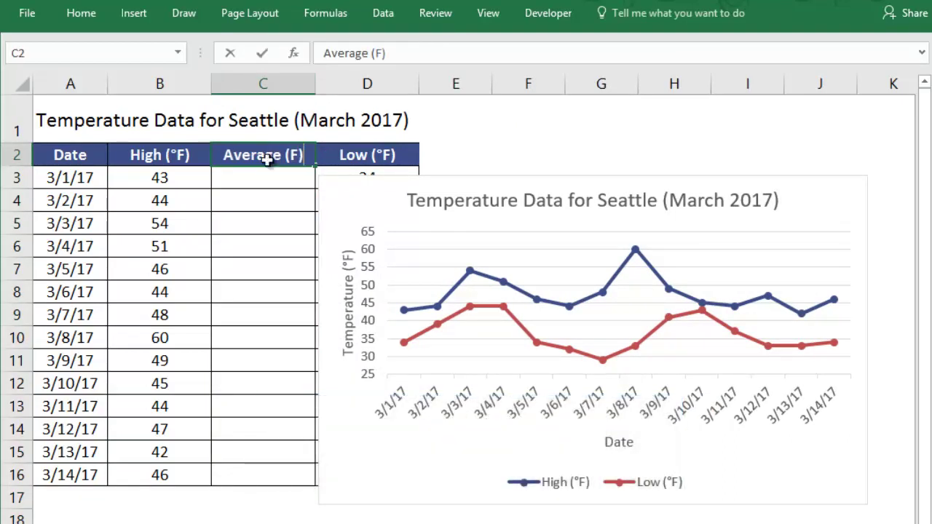
key(Return)
key(ctrl+v)
click(823, 202)
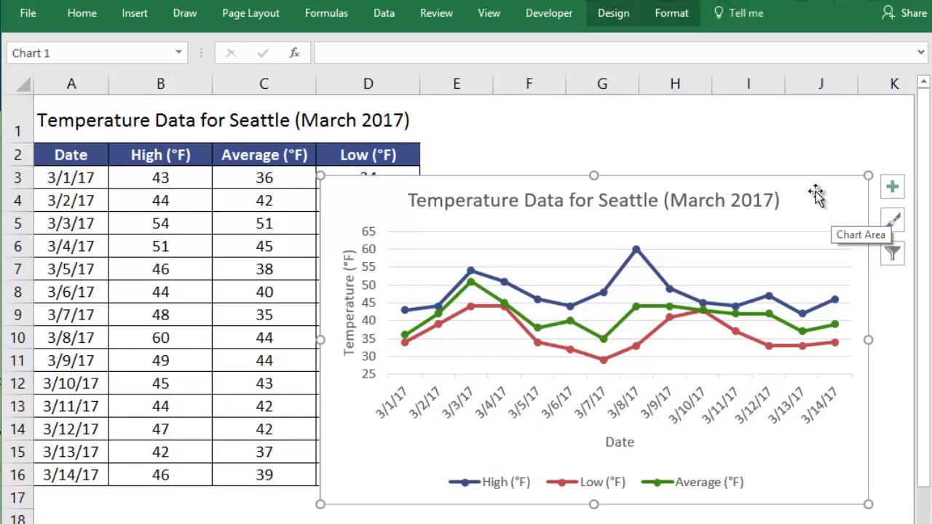
Step: Apply a thick-line, marker-free chart style from the Chart Styles gallery
click(615, 13)
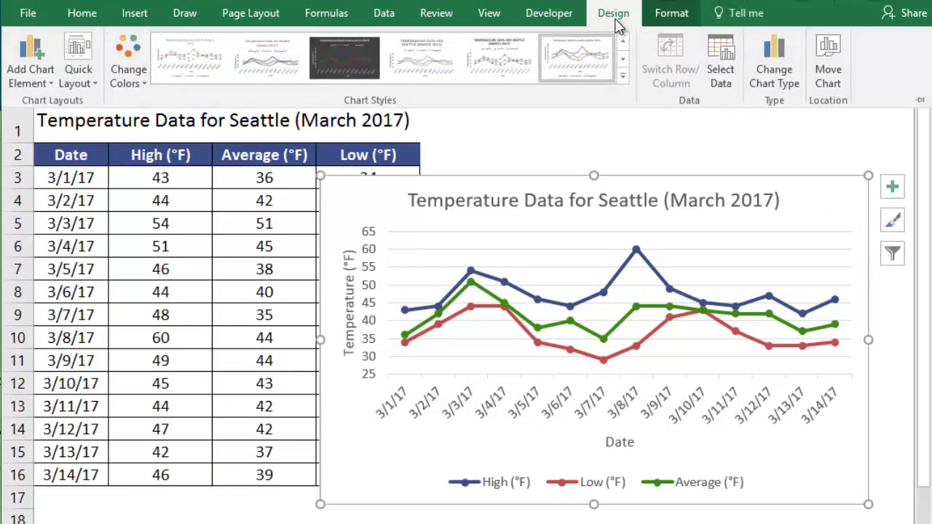
click(624, 82)
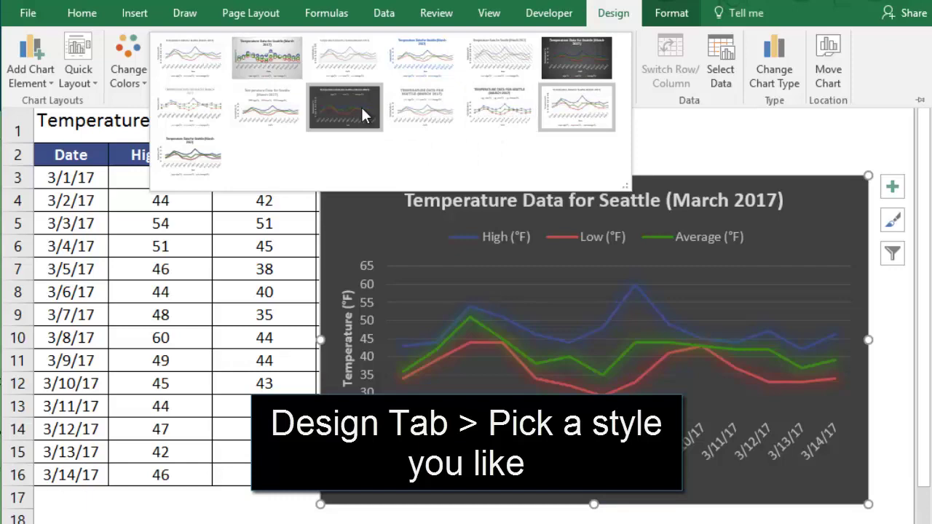
click(211, 164)
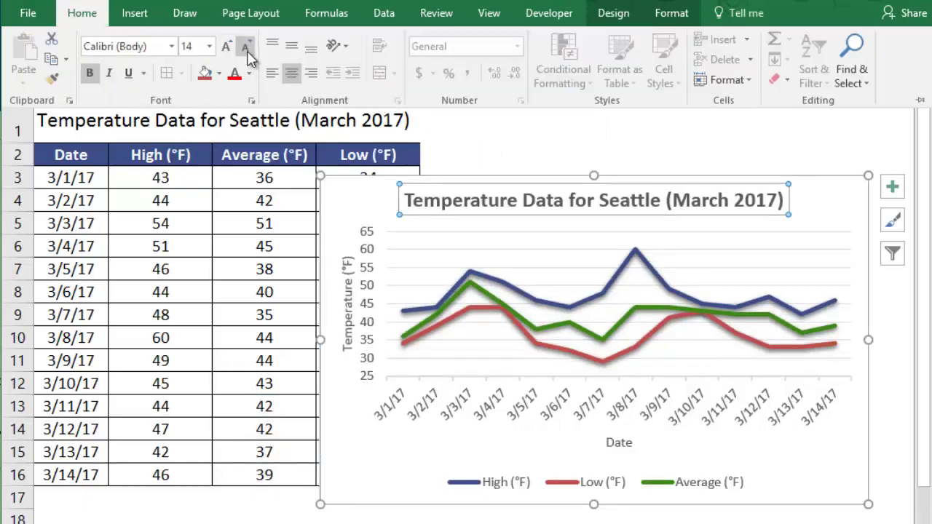
key(ctrl+F1)
click(625, 266)
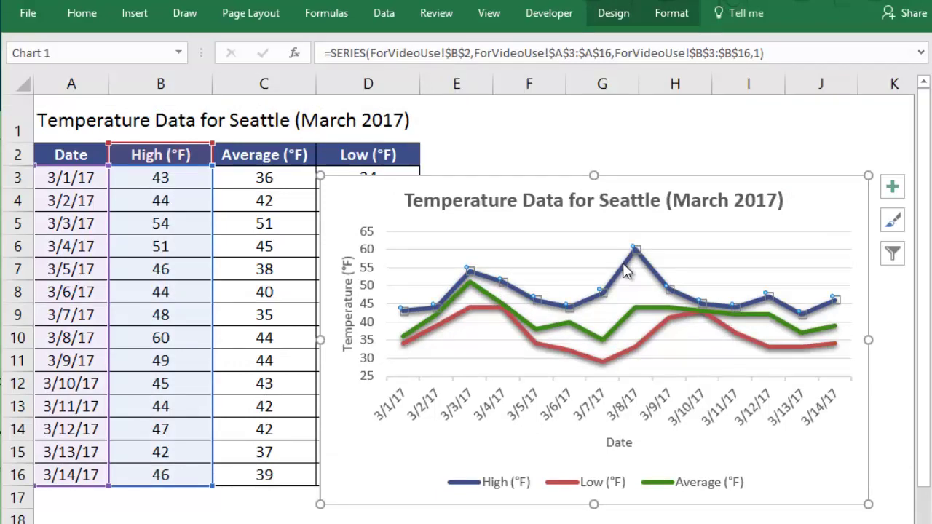
Step: Color the High (°F) line red and the Low (°F) line dark blue
double_click(625, 268)
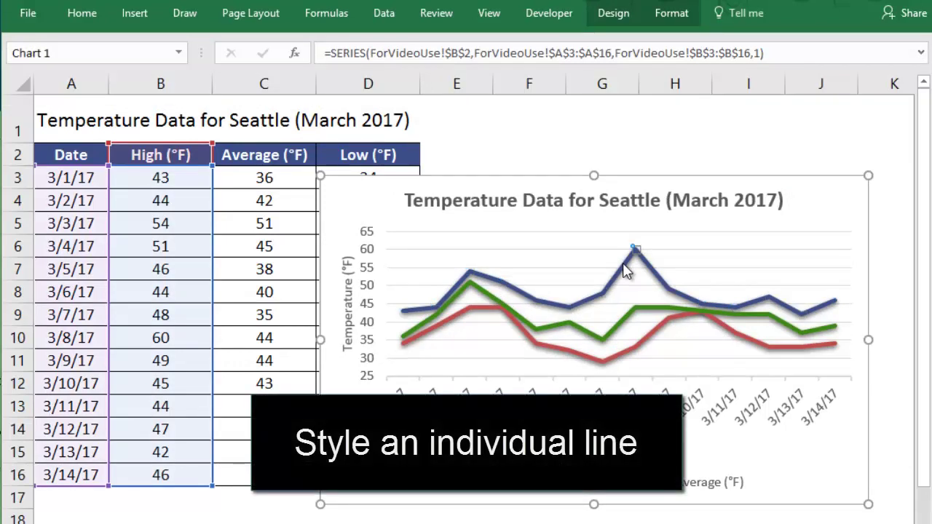
click(627, 269)
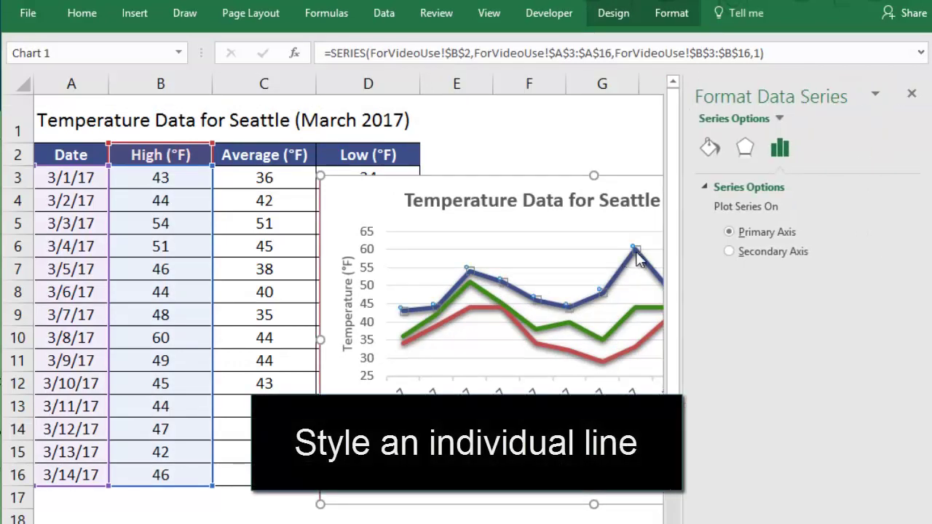
click(710, 149)
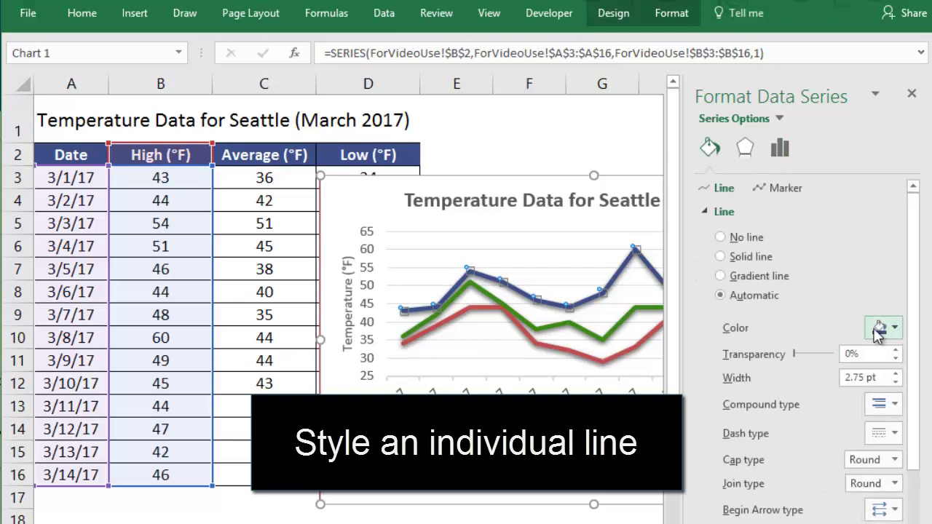
click(883, 328)
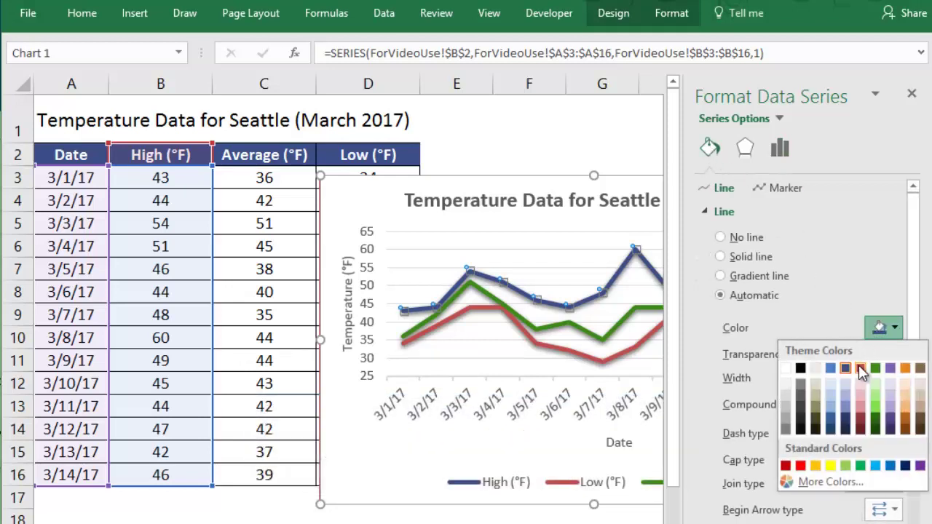
click(861, 369)
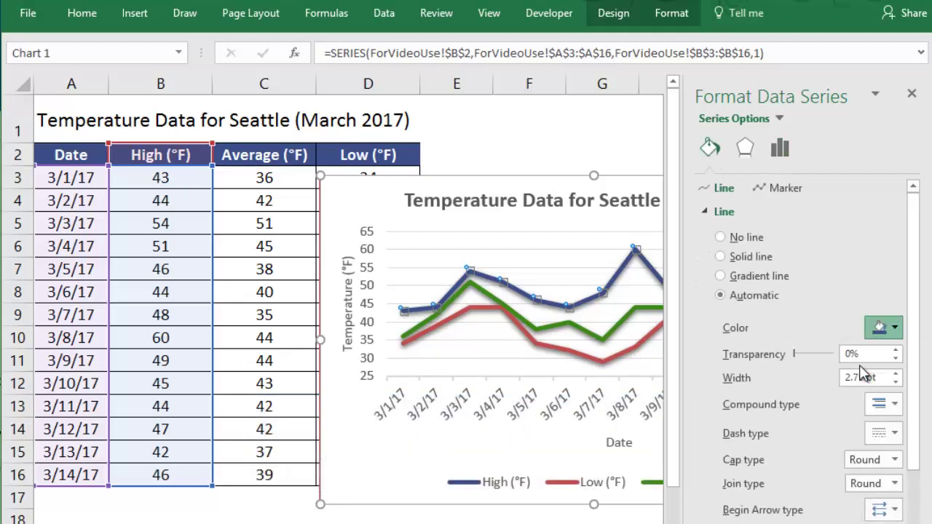
click(655, 335)
click(883, 329)
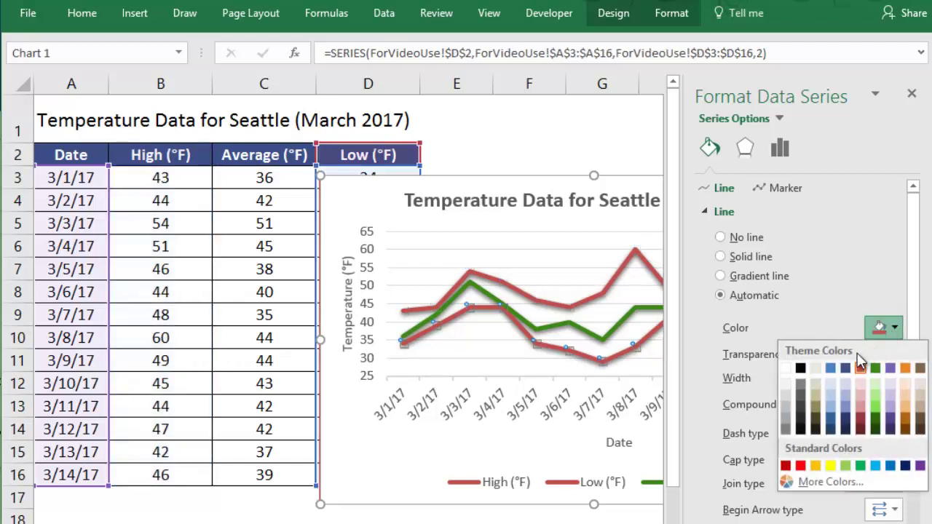
click(845, 369)
Step: Make the Average (°F) line black with a Round Dot dash type
click(623, 320)
click(882, 328)
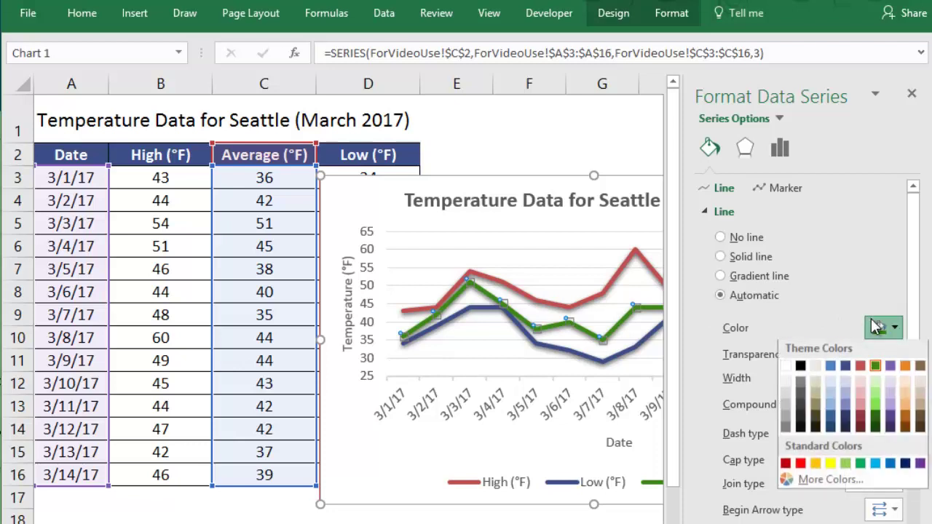
click(802, 367)
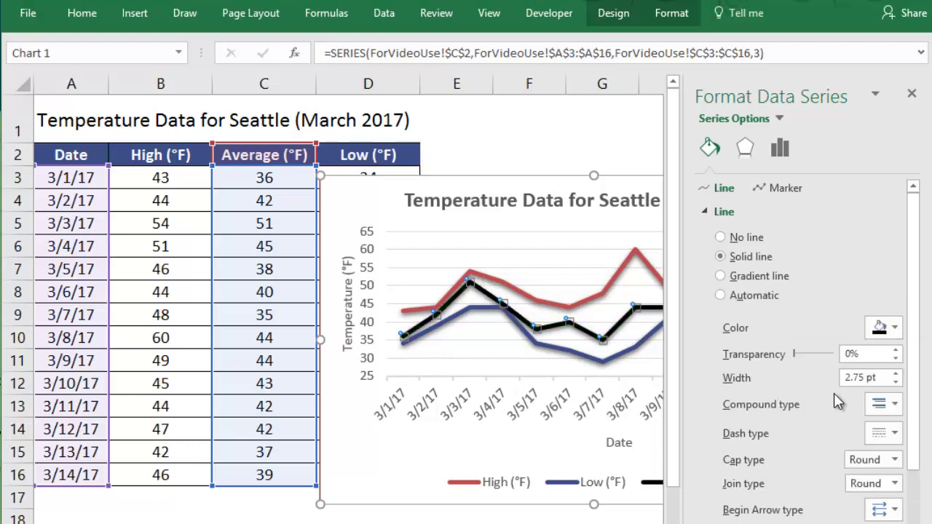
click(882, 435)
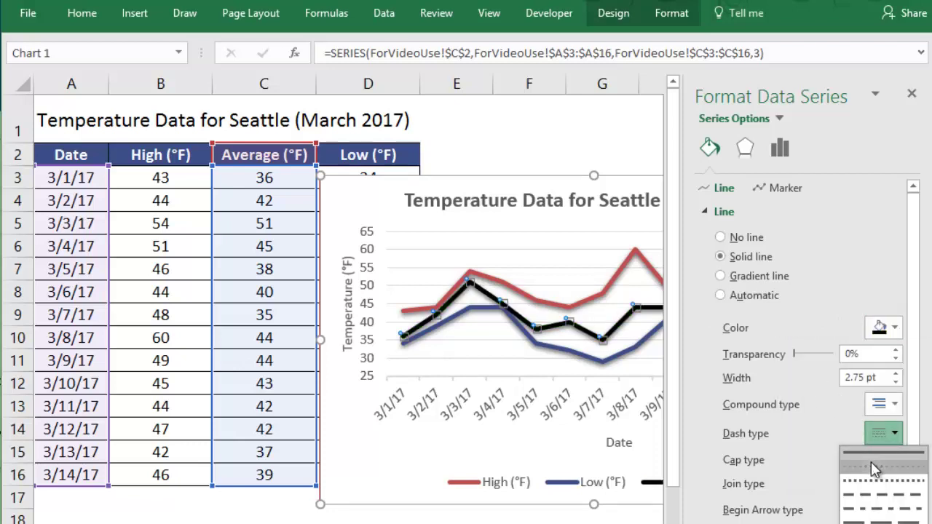
click(881, 435)
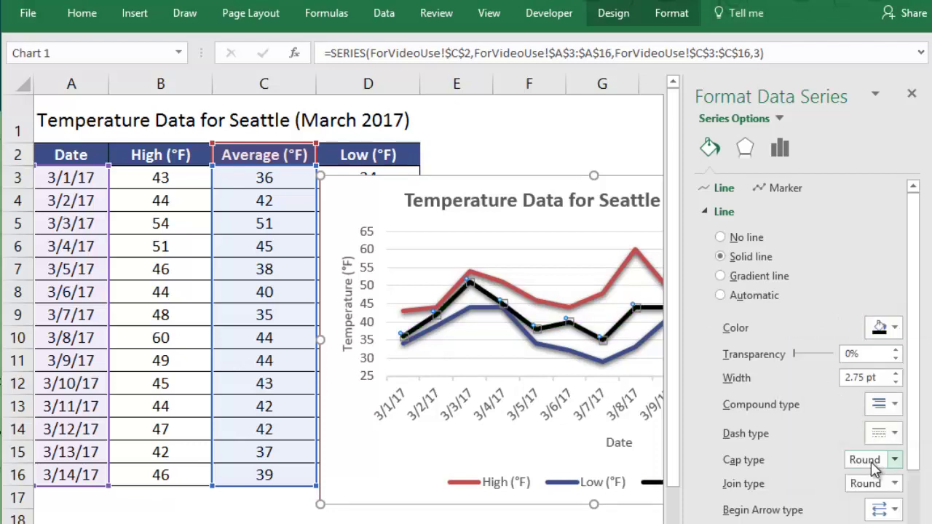
click(912, 94)
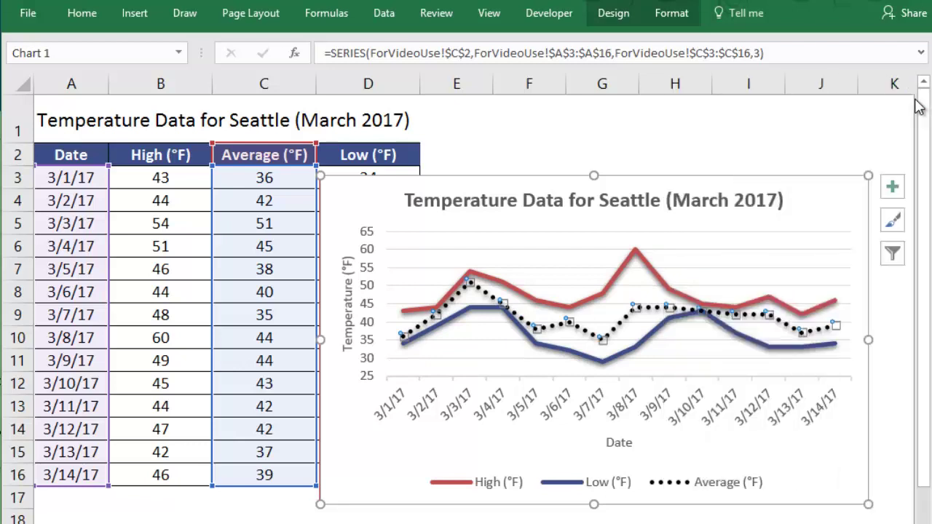
key(Escape)
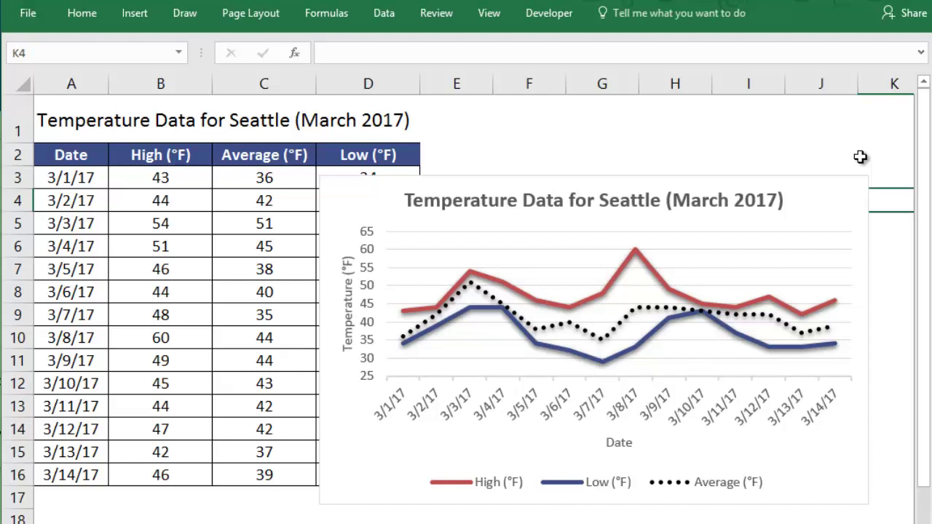